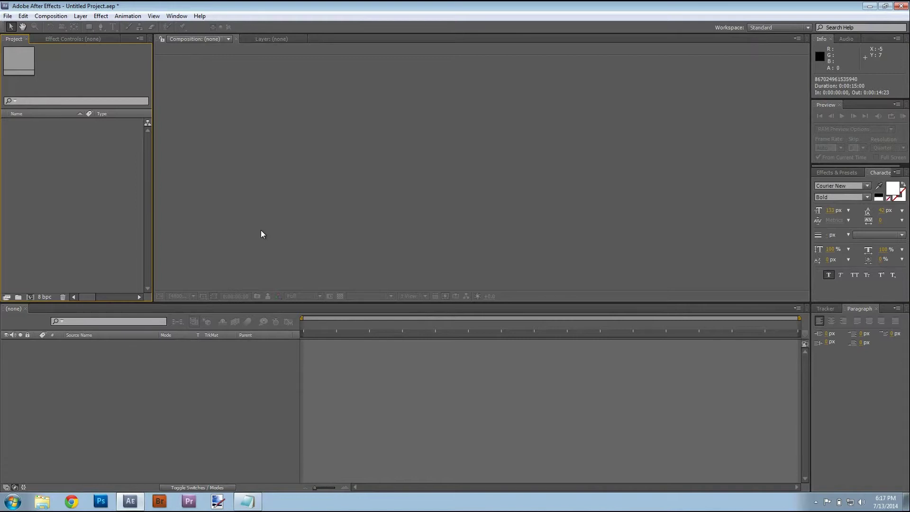
Step: Create Comp 1 at 1920×1080, 24 fps, 15 seconds long with a black background
key(ctrl+n)
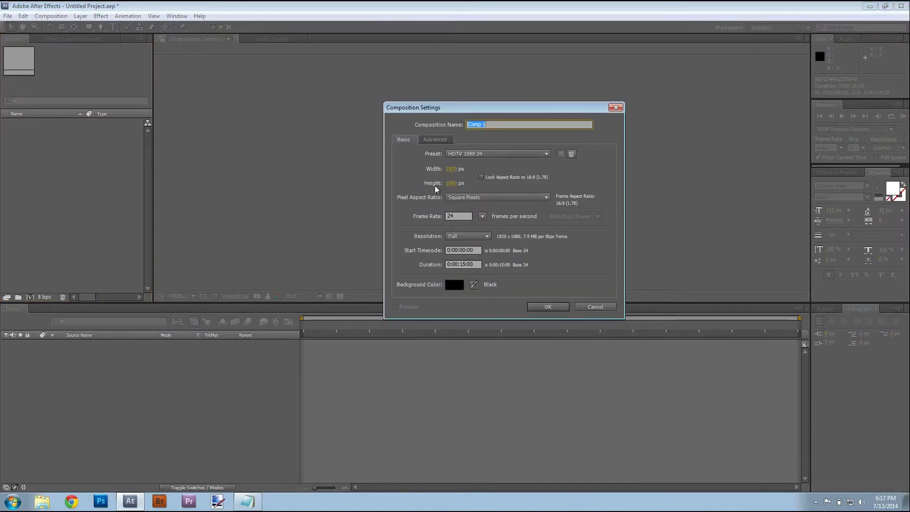
click(456, 217)
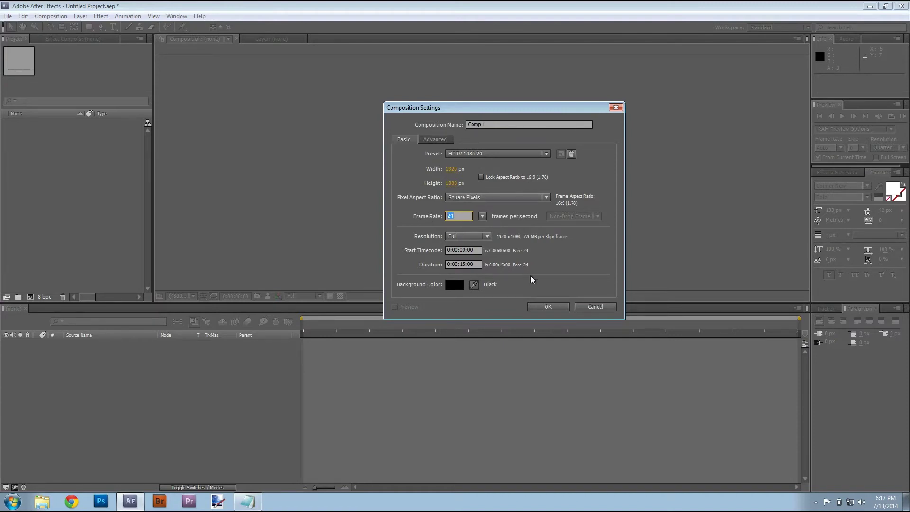
click(542, 306)
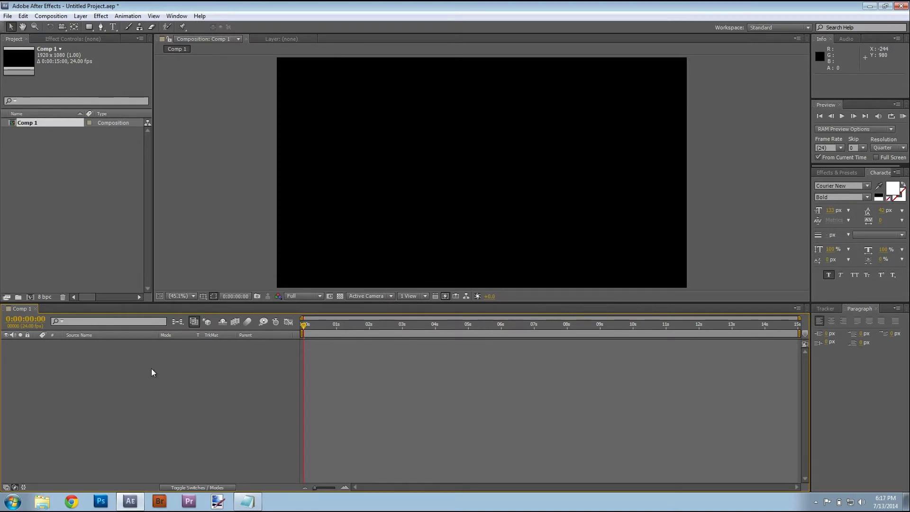
Step: Add a white bold Courier New text layer reading 'Hooked on Light' left of centre
click(114, 27)
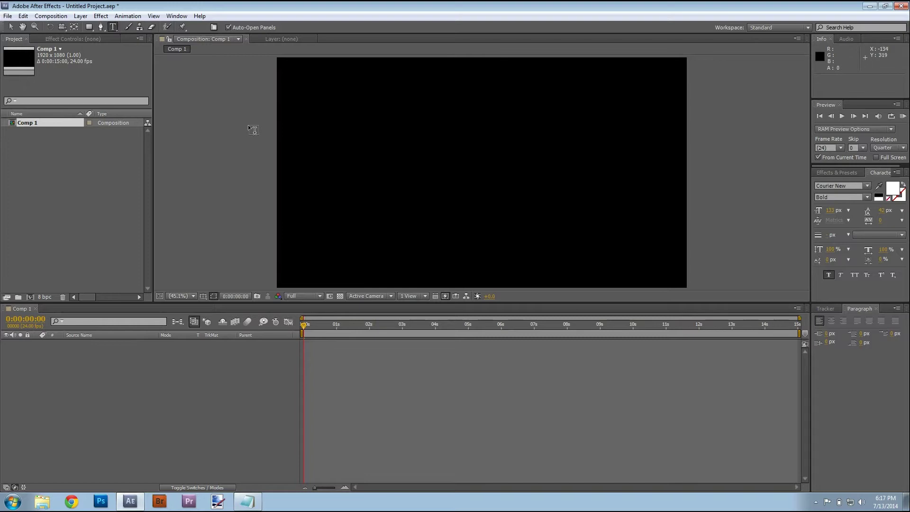
click(320, 174)
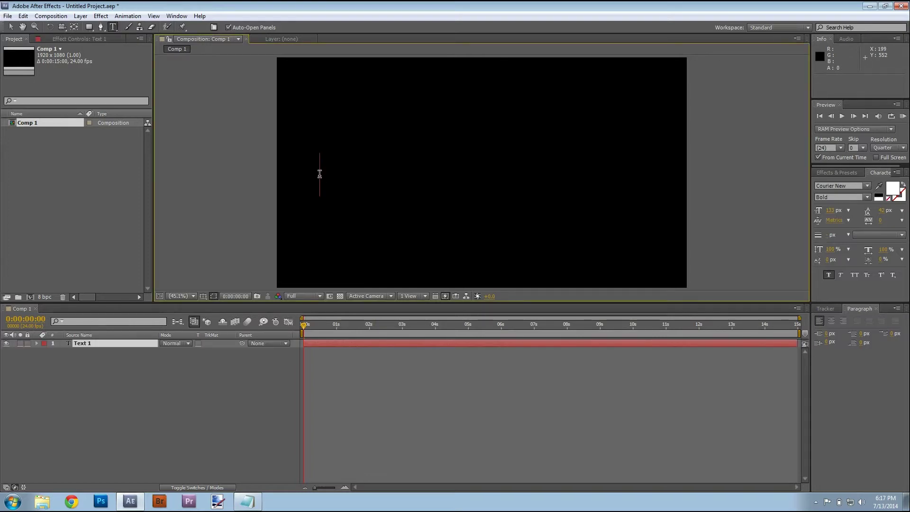
text(Hooke)
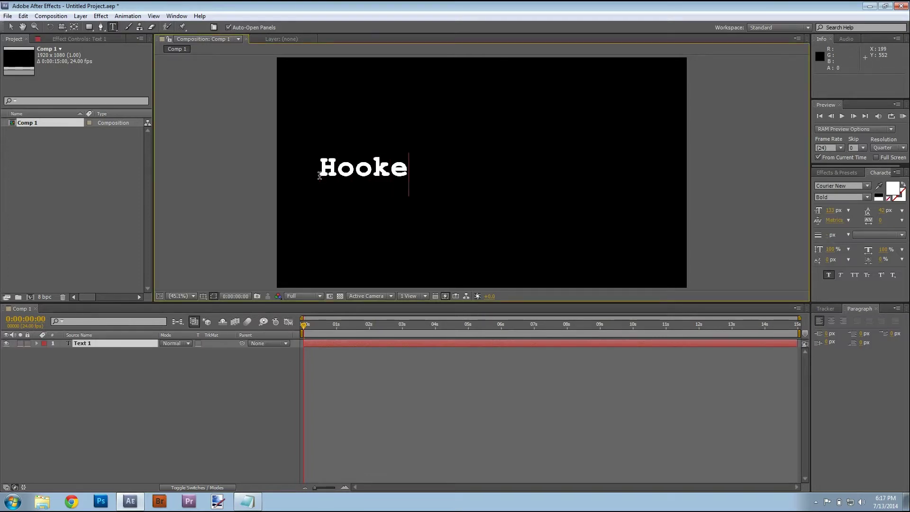
text(d on Li)
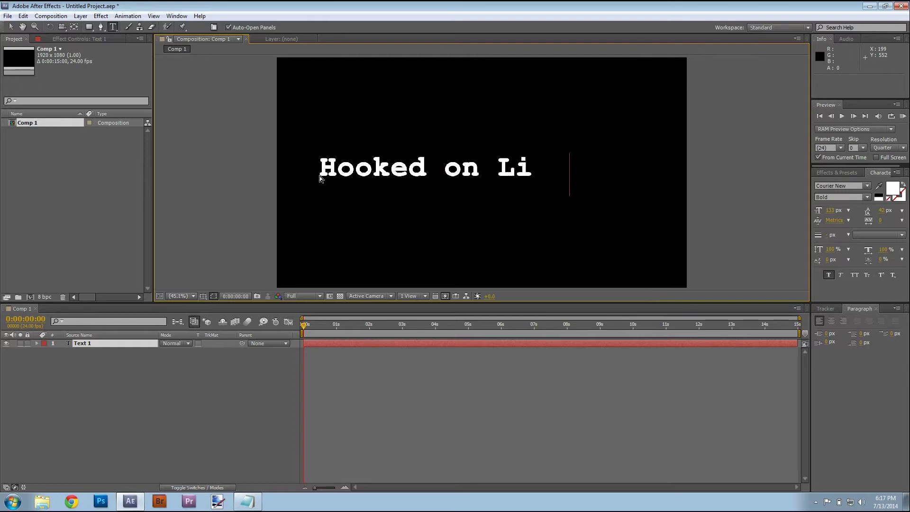
text(ght)
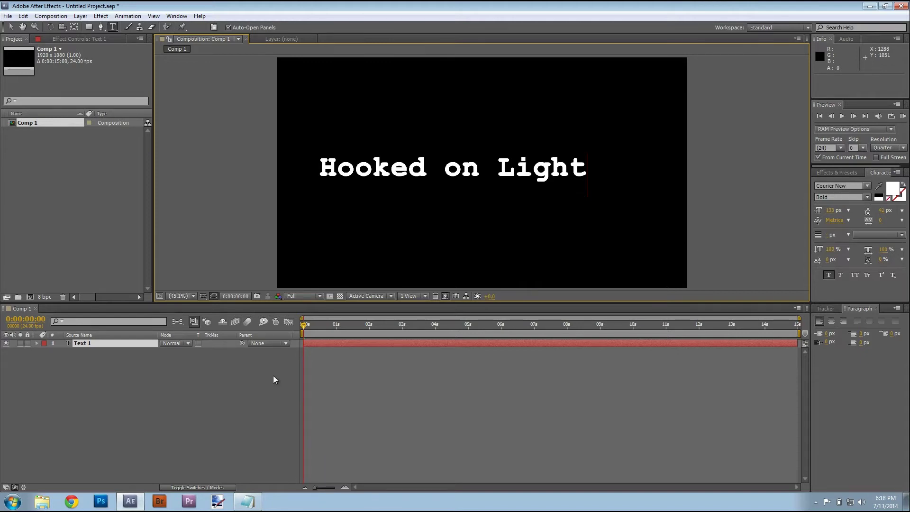
click(135, 387)
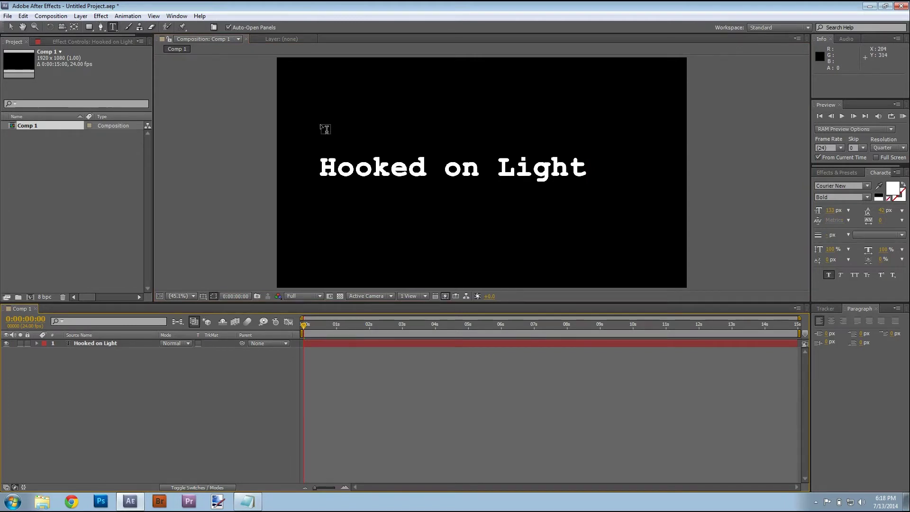
click(321, 137)
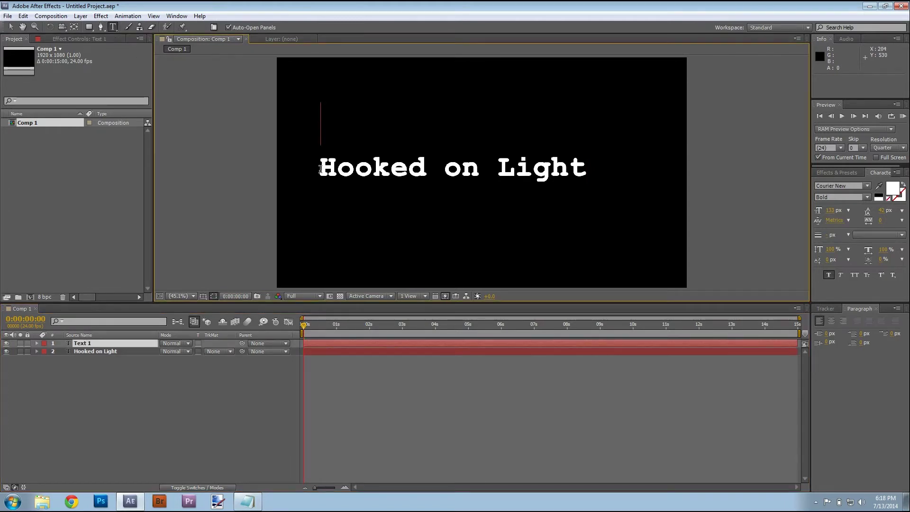
text(867024961535940)
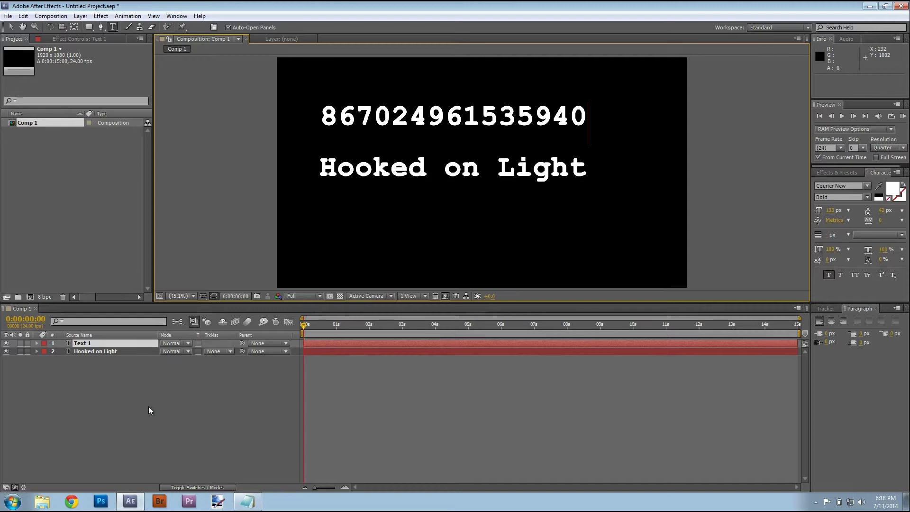
click(116, 359)
Step: Link the title's Position to the digit layer's Position with a pickwhip expression
click(115, 352)
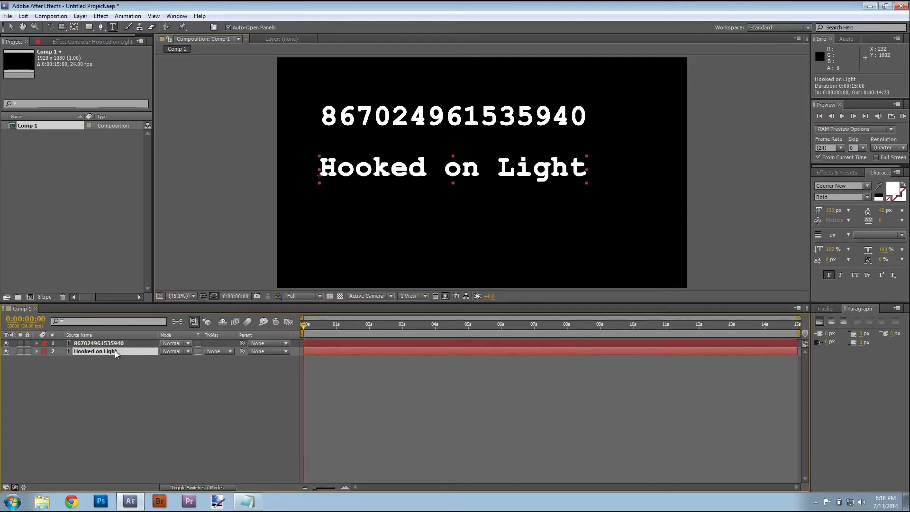
shift+click(115, 345)
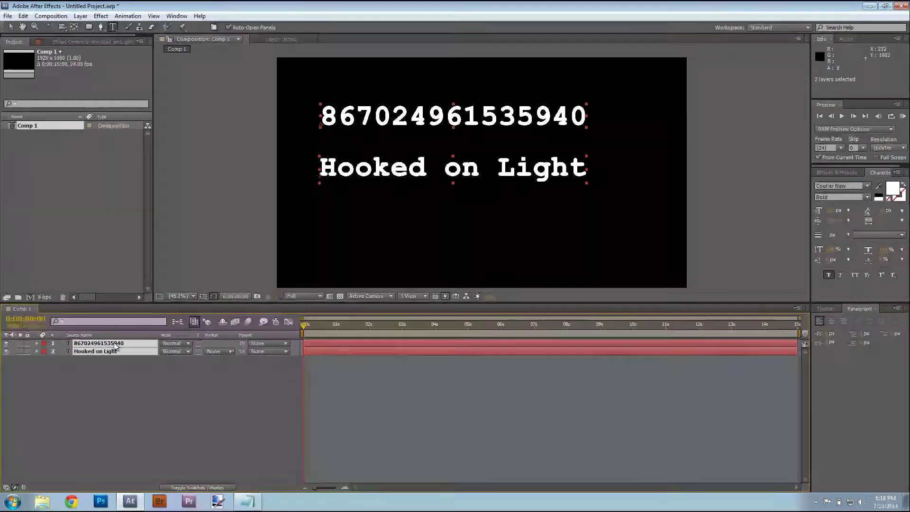
key(p)
click(105, 391)
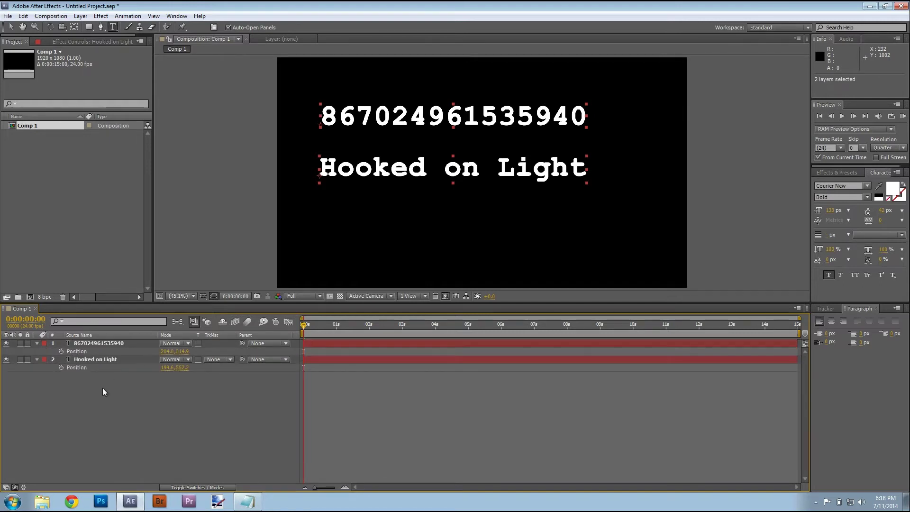
alt+click(62, 368)
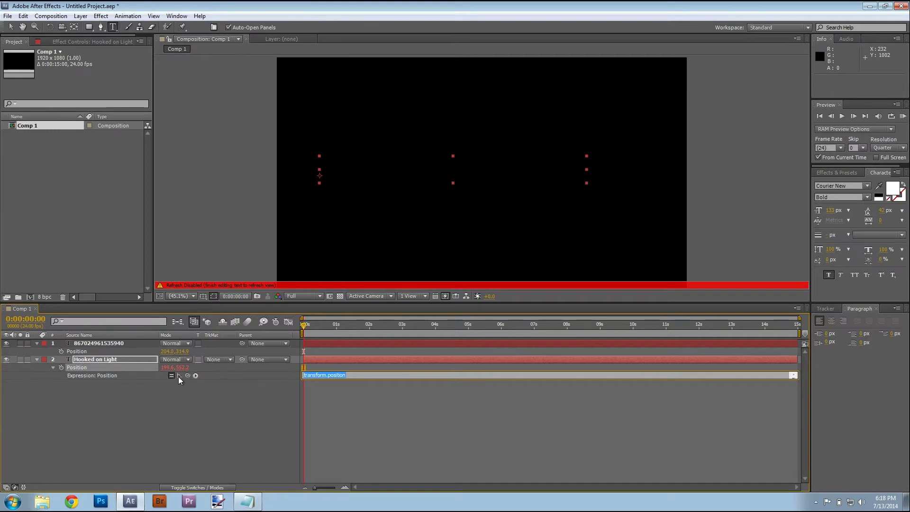
drag(187, 374, 88, 351)
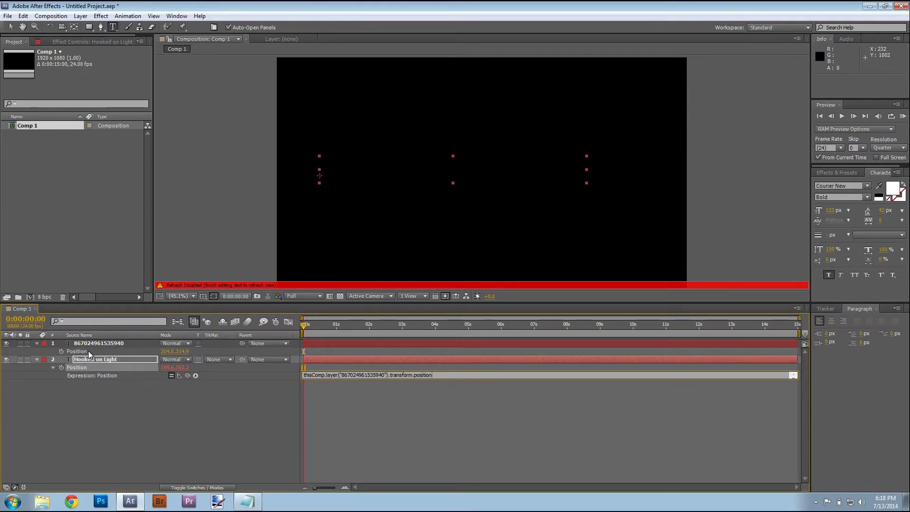
click(94, 390)
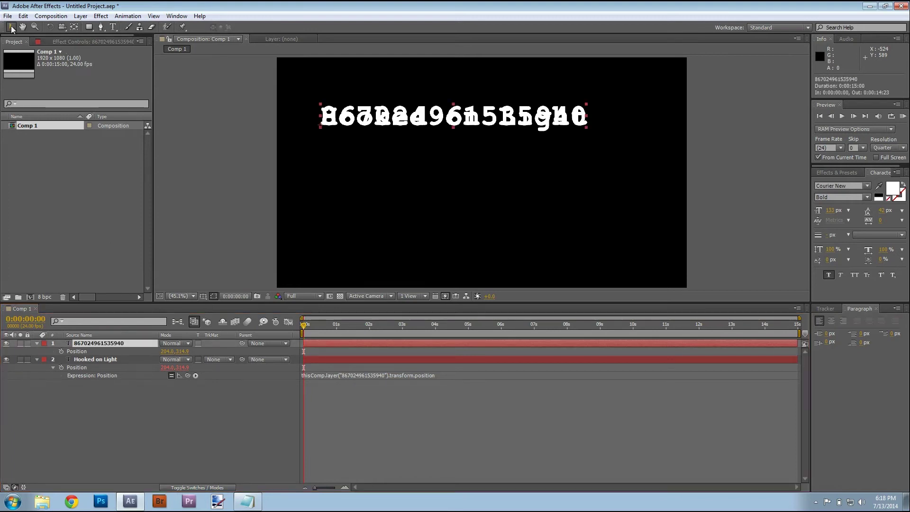
Step: Move the digit layer down so both lines sit near 217.3, 523.4
click(124, 343)
key(v)
drag(419, 144, 422, 189)
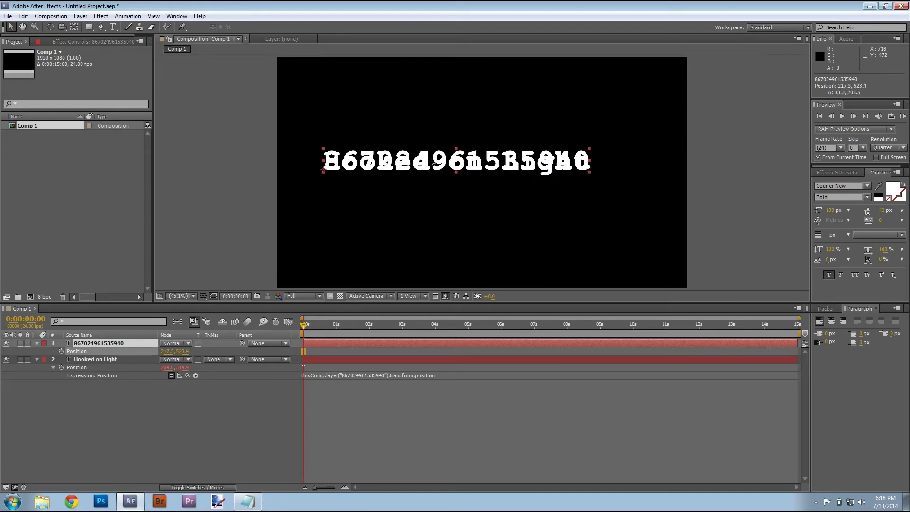
click(145, 392)
Step: Add a Character Offset animator to the digit layer
click(37, 360)
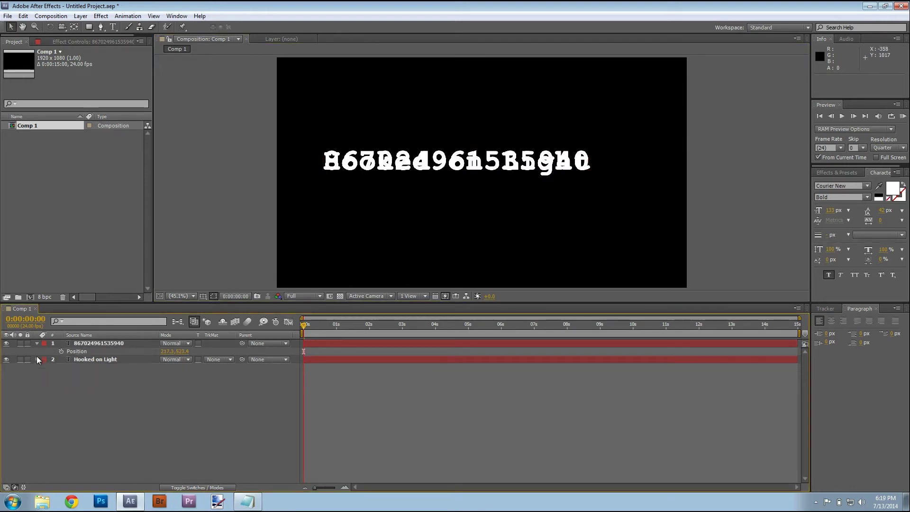
click(37, 343)
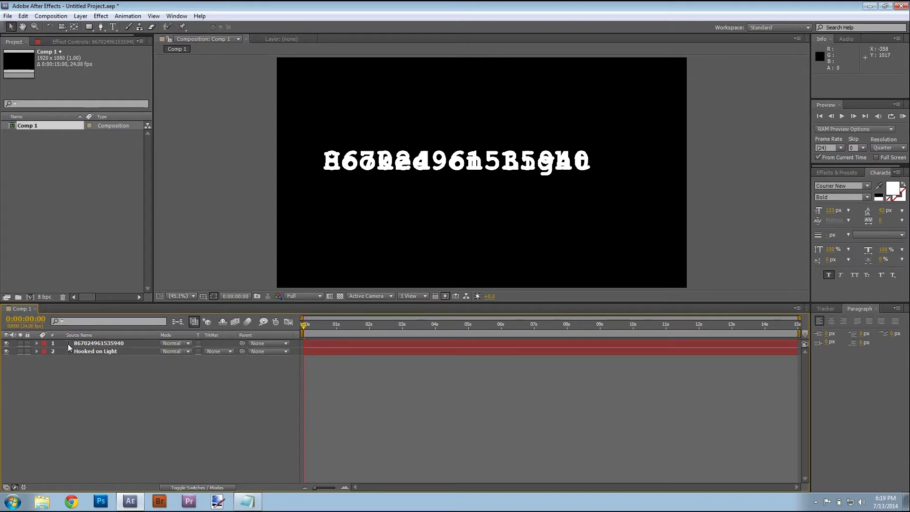
click(37, 343)
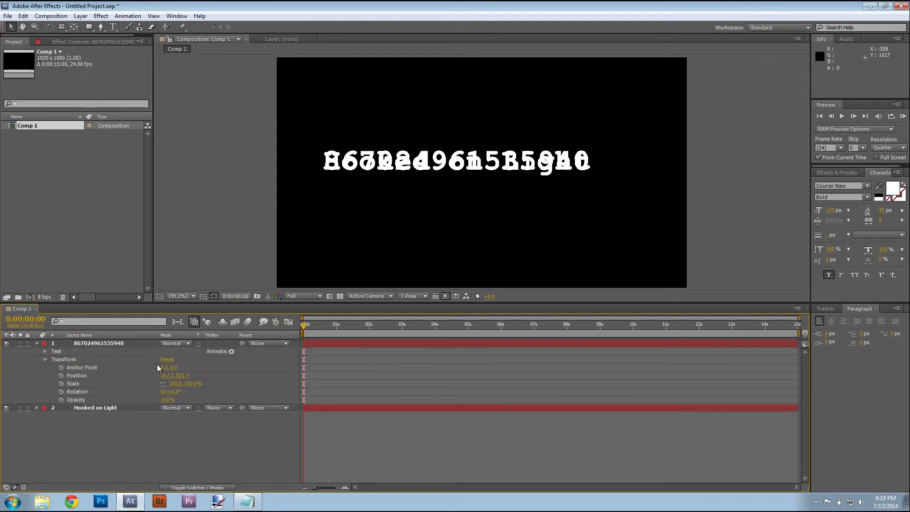
click(231, 351)
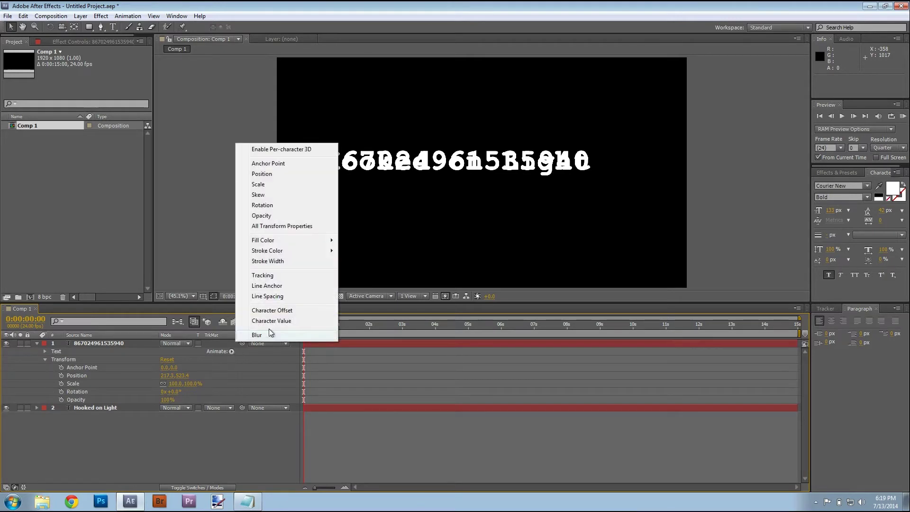
click(274, 311)
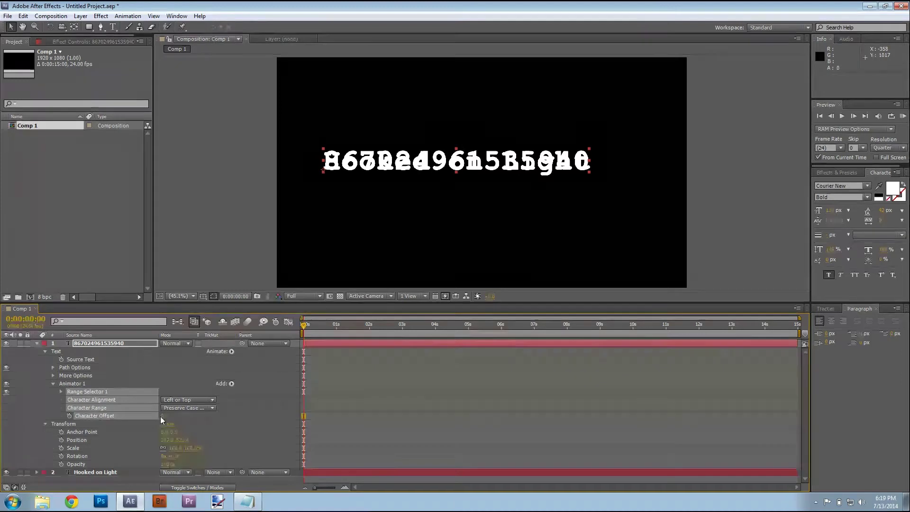
Step: Drive Character Offset with the expression time*24 and scrub ahead to preview the scrambling
alt+click(69, 415)
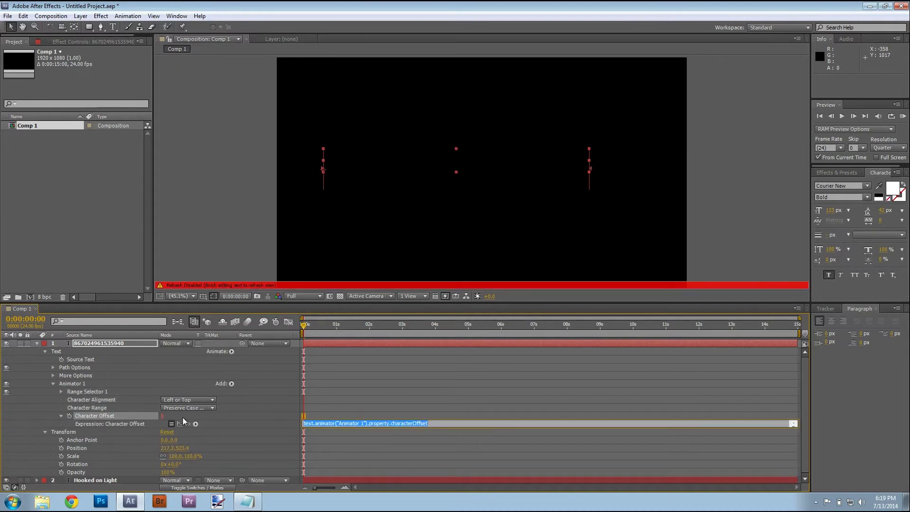
text(time*24)
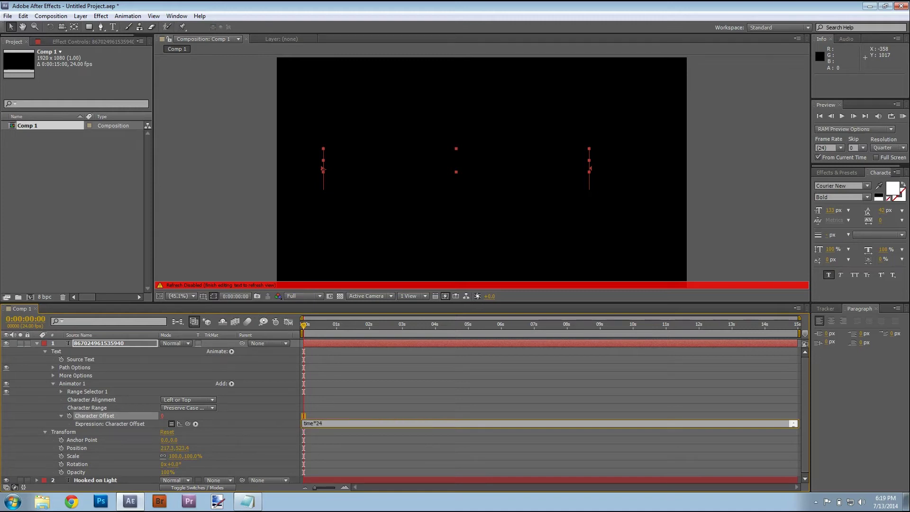
click(111, 419)
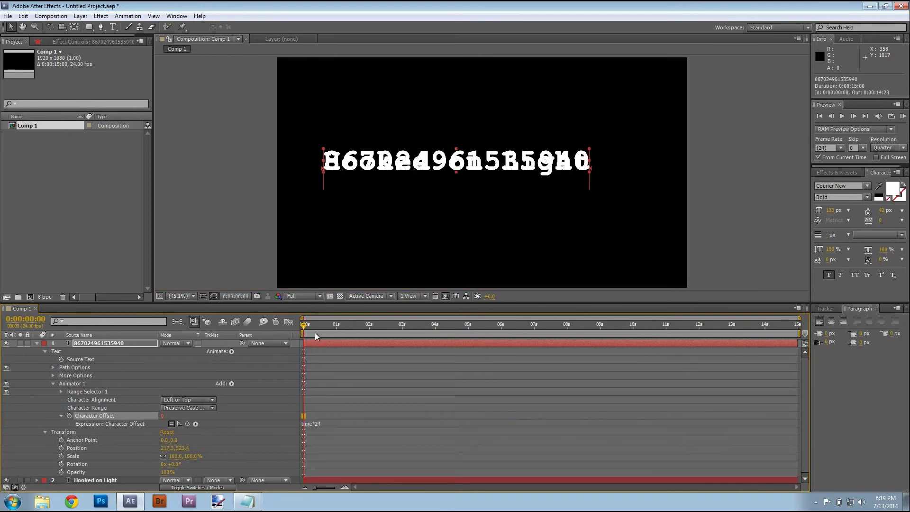
drag(305, 331, 369, 323)
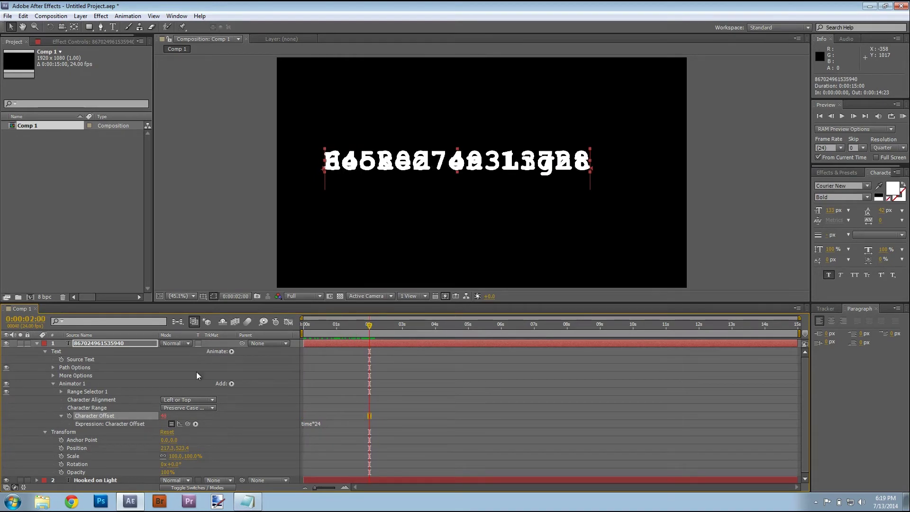
Step: Add Animator 2 with an Opacity property and Range Selector 1 to the digit layer
click(53, 383)
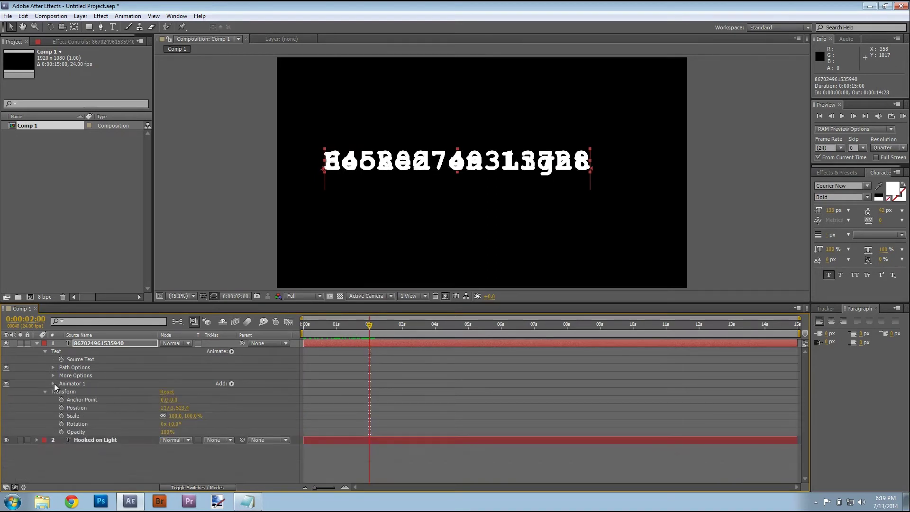
click(96, 342)
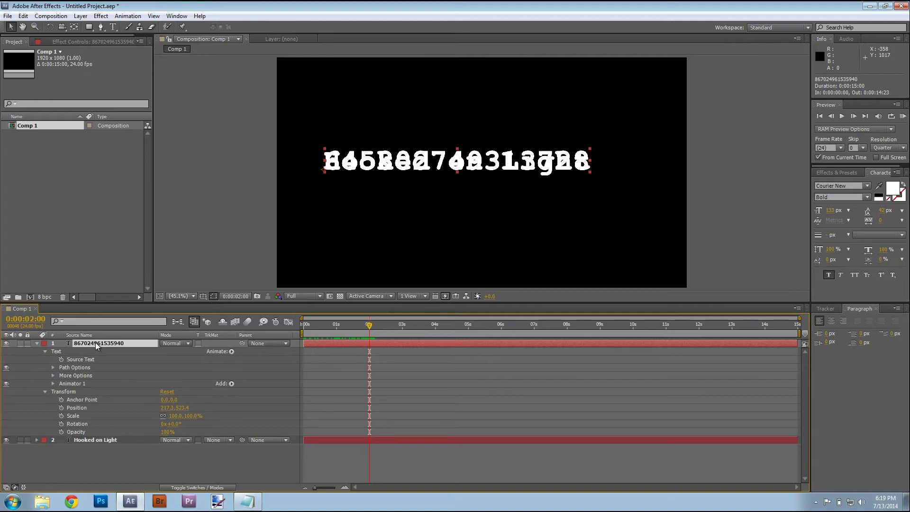
click(231, 351)
click(232, 351)
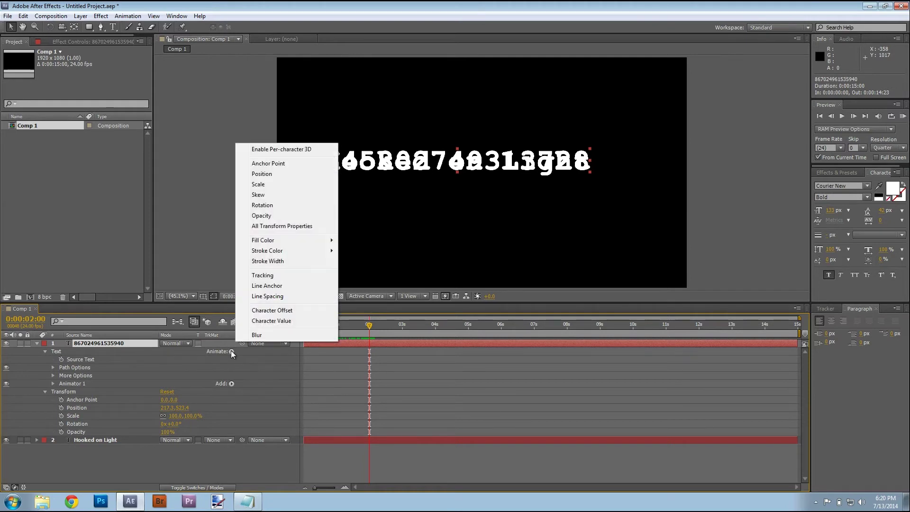
click(266, 216)
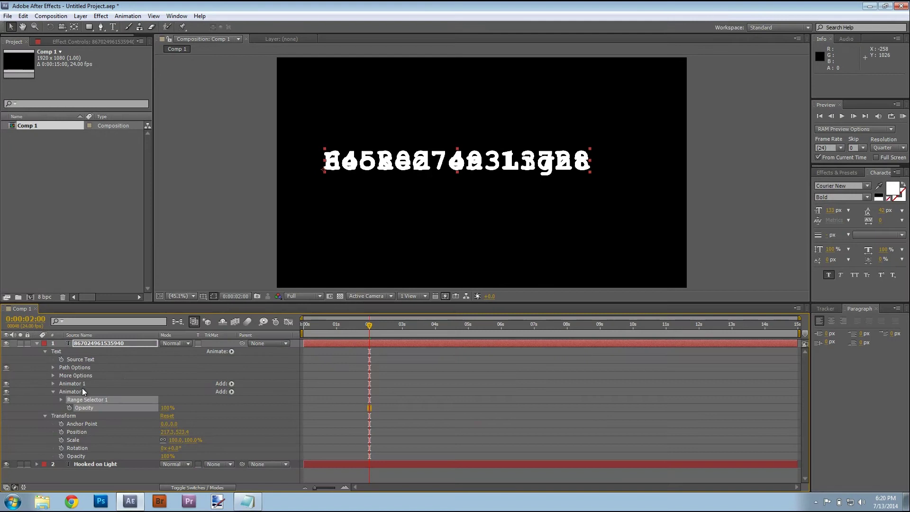
Step: Set Animator 2's Opacity to 0% and its range selector units to Index
click(166, 407)
key(Return)
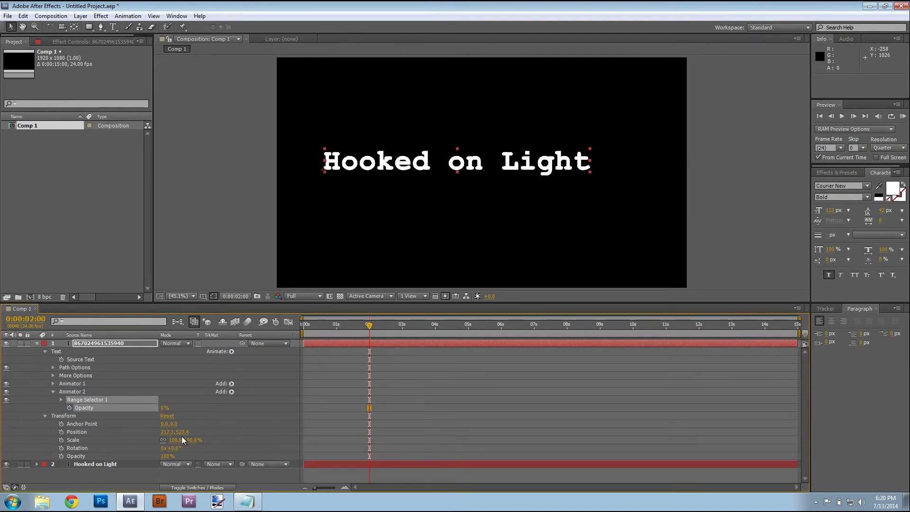
click(60, 399)
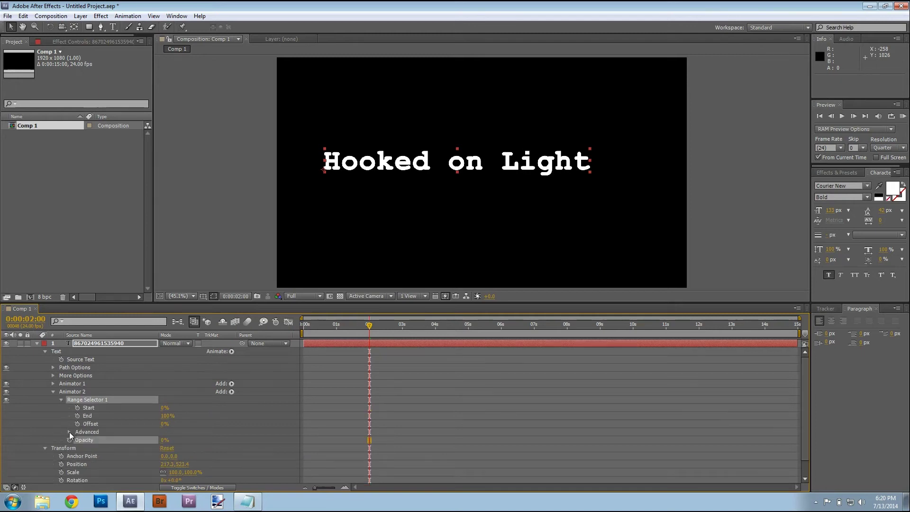
click(69, 432)
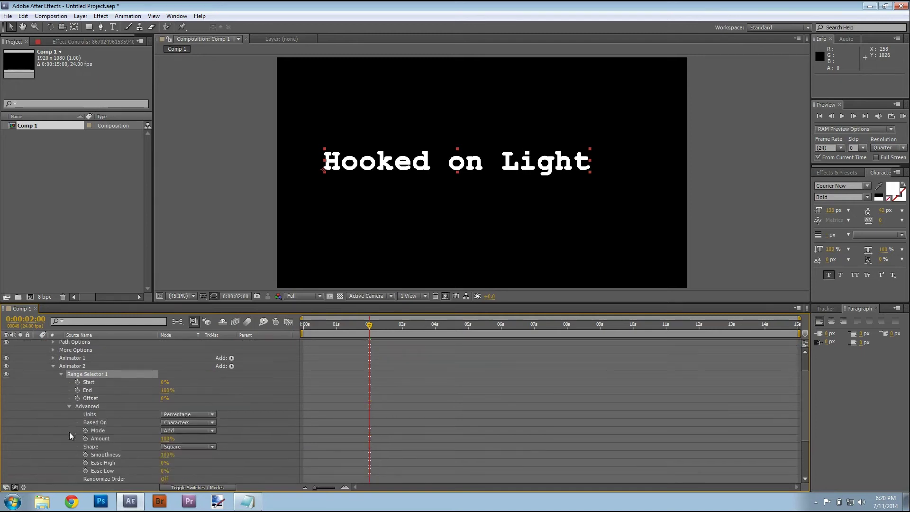
click(195, 415)
click(196, 435)
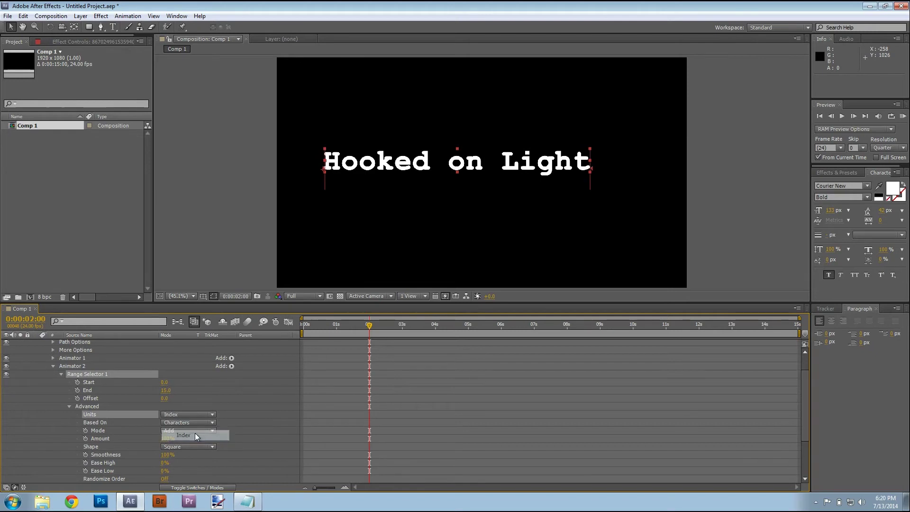
Step: Set the range selector's Smoothness to 0% and Start to 15
click(168, 454)
text(0)
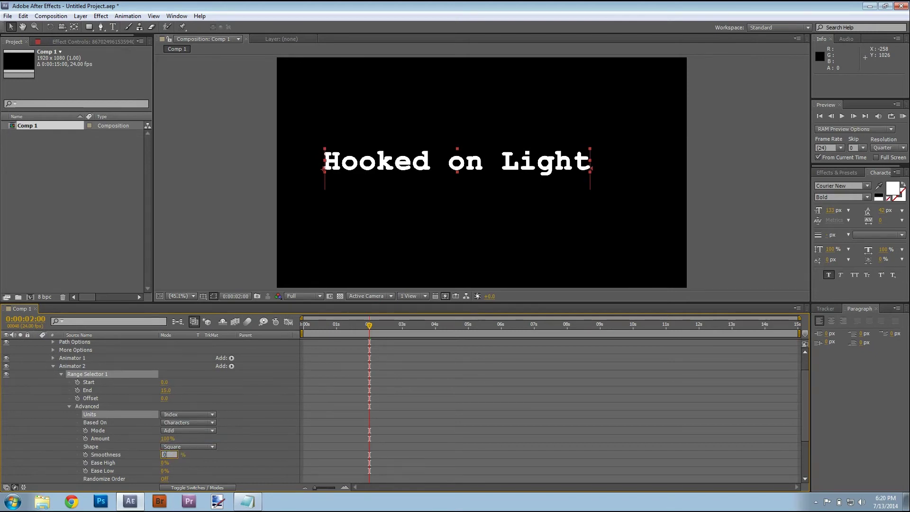
key(Return)
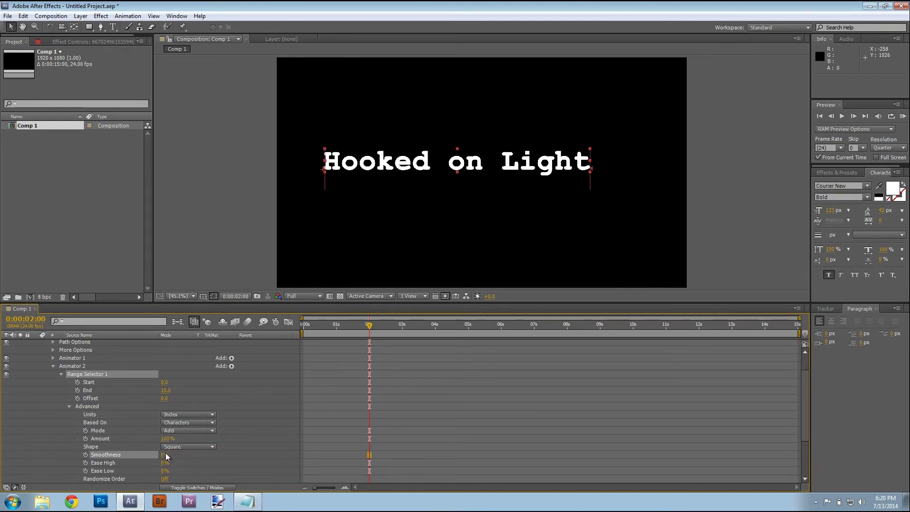
click(164, 382)
text(15)
key(Return)
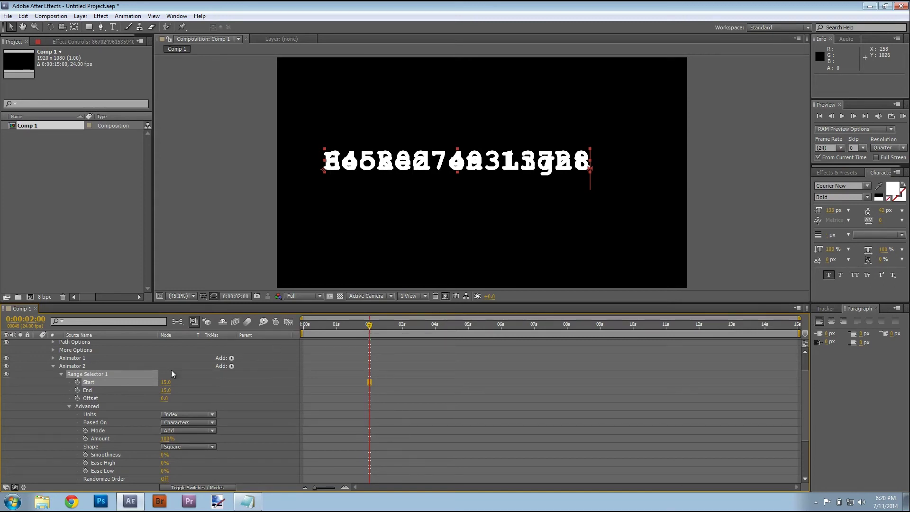
Step: Keyframe Start from 15 at 0:00:02:00 to 0 at about 0:00:04:23, then scrub to check
click(77, 382)
drag(371, 330, 467, 324)
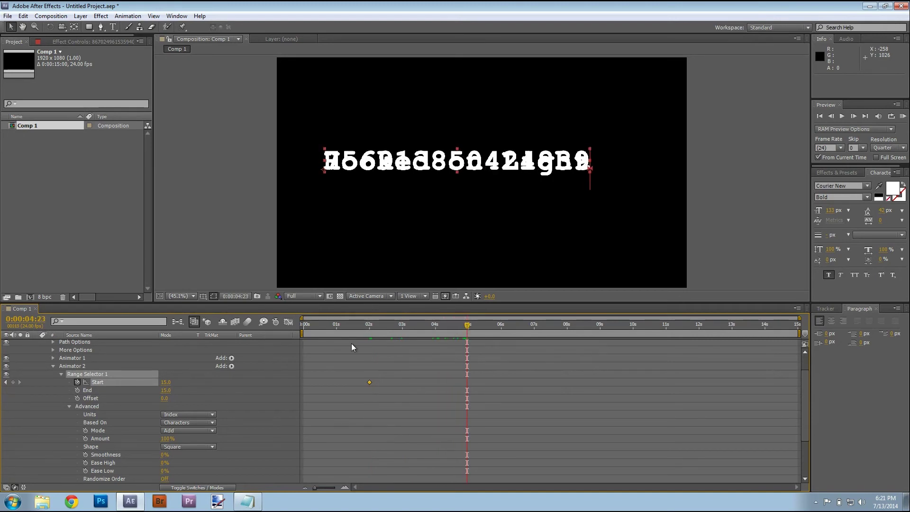
click(165, 383)
text(0)
key(Return)
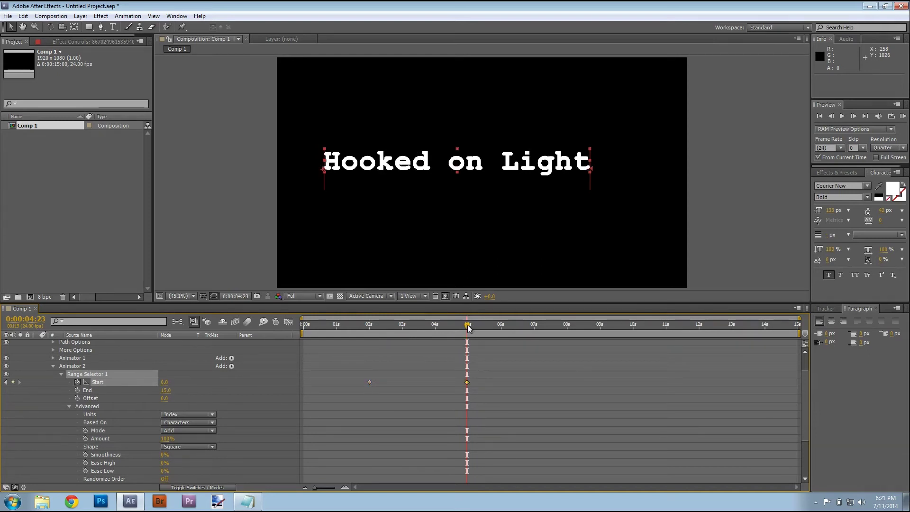
drag(468, 327, 371, 331)
Step: Collapse the digit layer, show only its animated properties with U, and expand Hooked on Light
scroll(48, 375, up, 1)
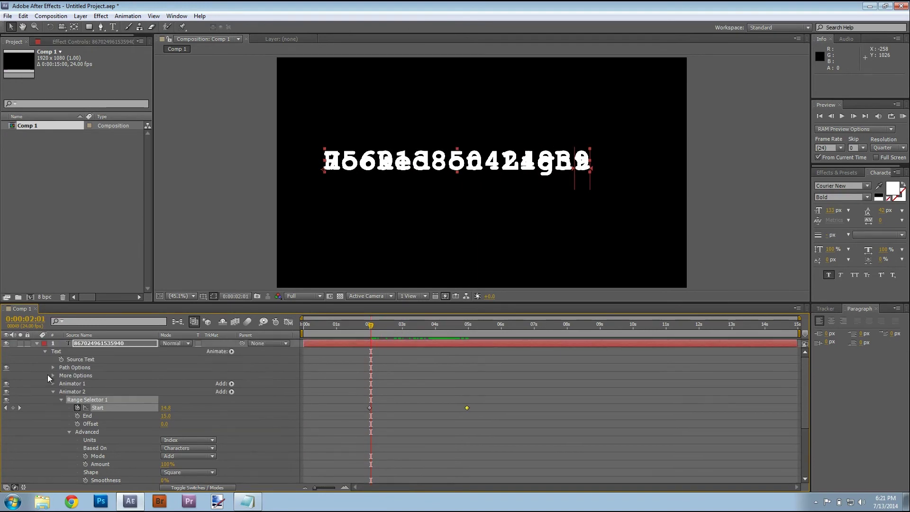
click(36, 344)
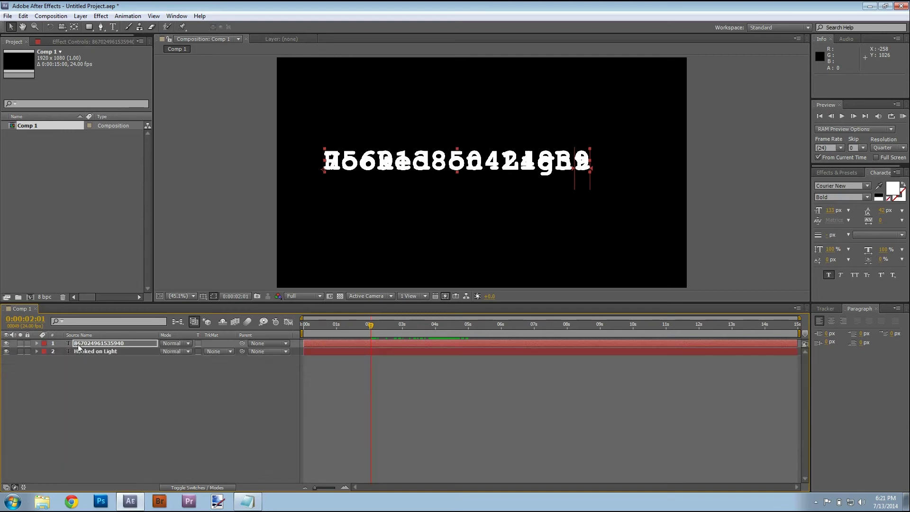
click(87, 343)
key(u)
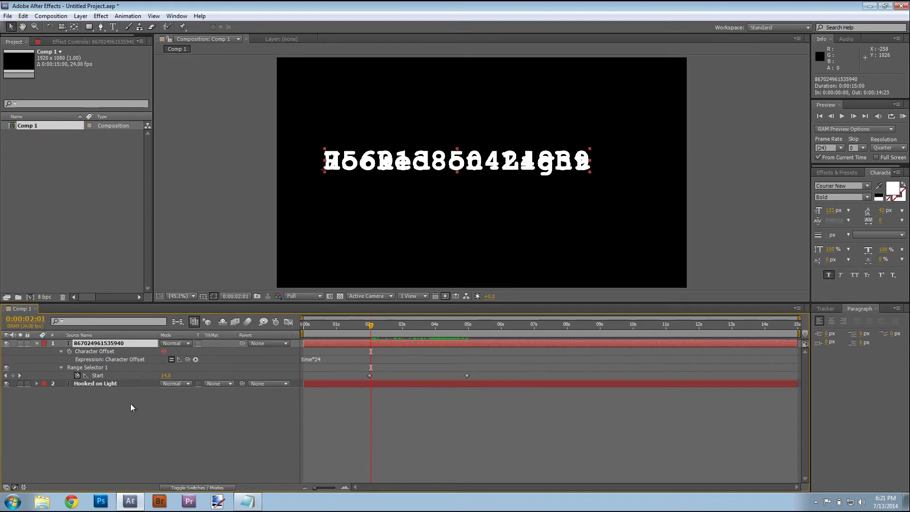
click(37, 384)
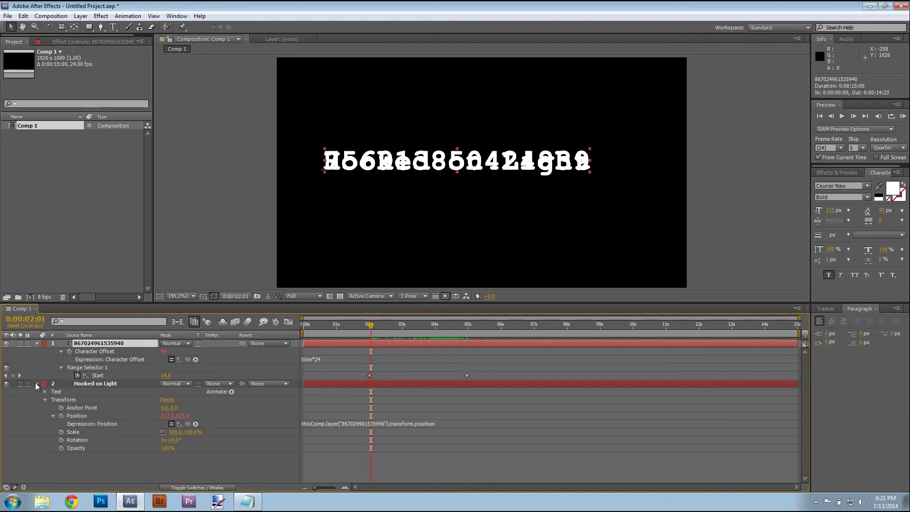
Step: Add an Opacity animator to Hooked on Light with range units set to Index
click(231, 392)
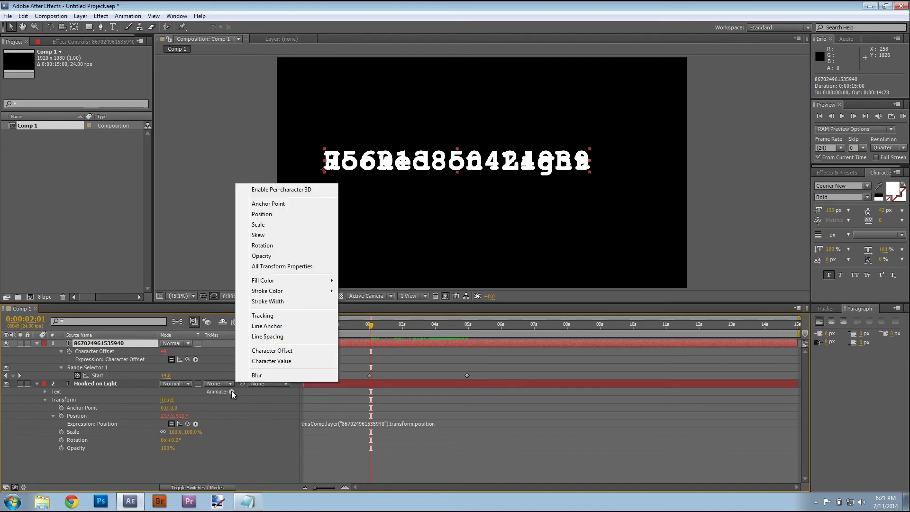
click(270, 256)
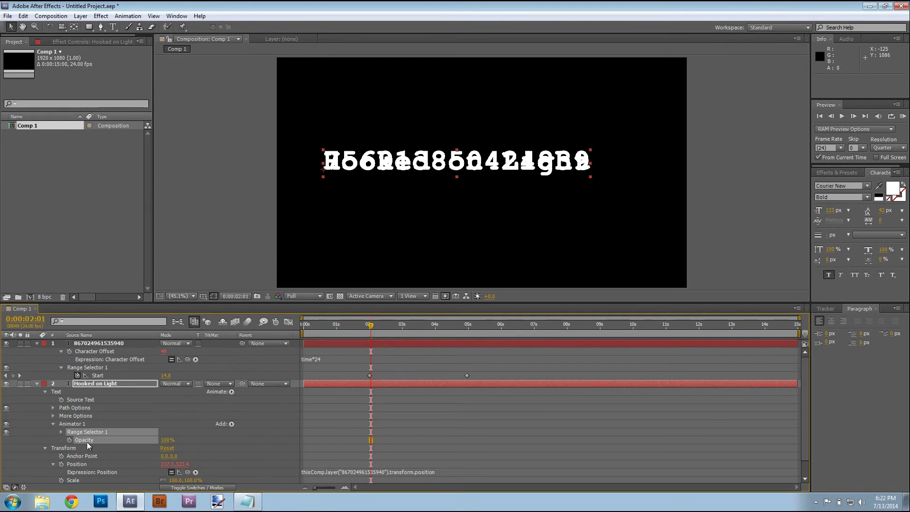
click(61, 432)
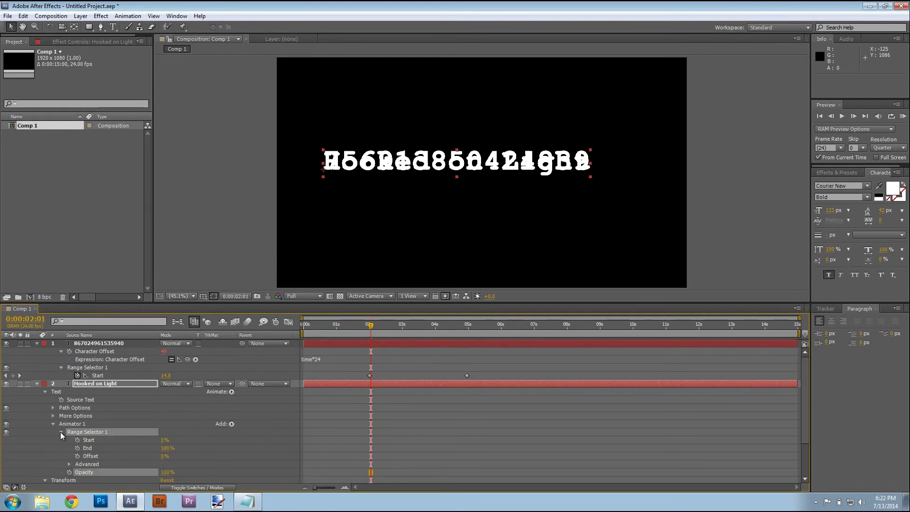
click(69, 463)
scroll(172, 455, down, 3)
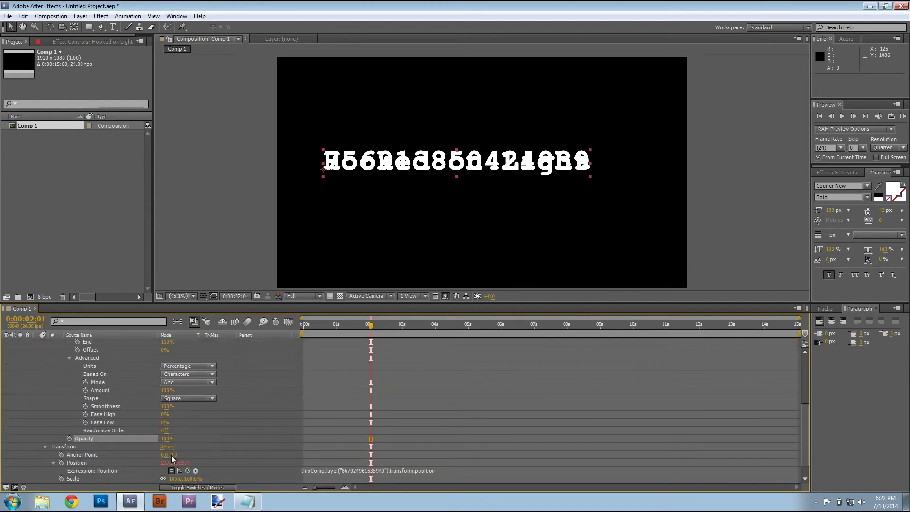
click(195, 365)
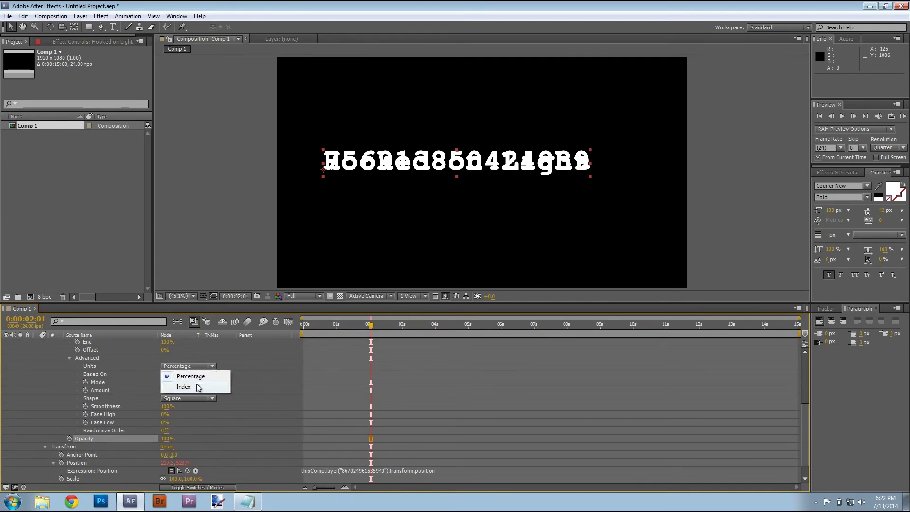
click(195, 387)
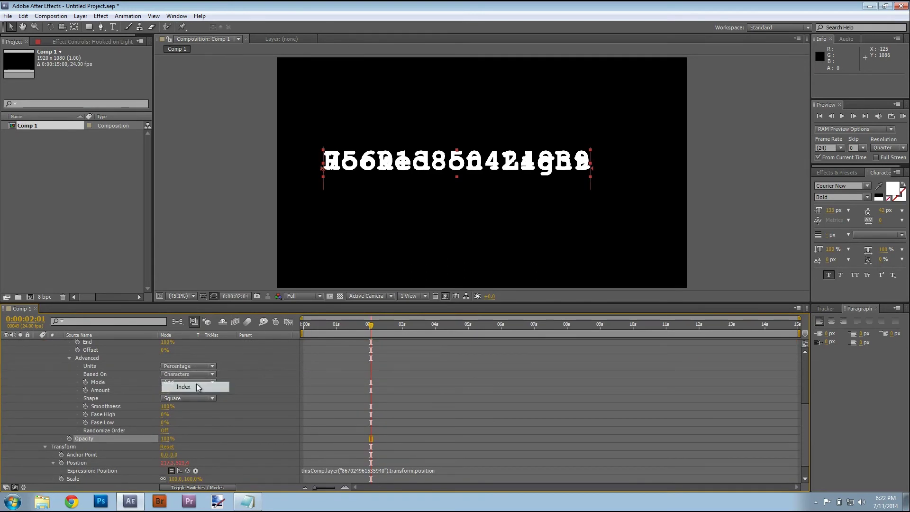
Step: Set that animator's Smoothness to 0% and its Opacity to 0%
click(166, 406)
text(0)
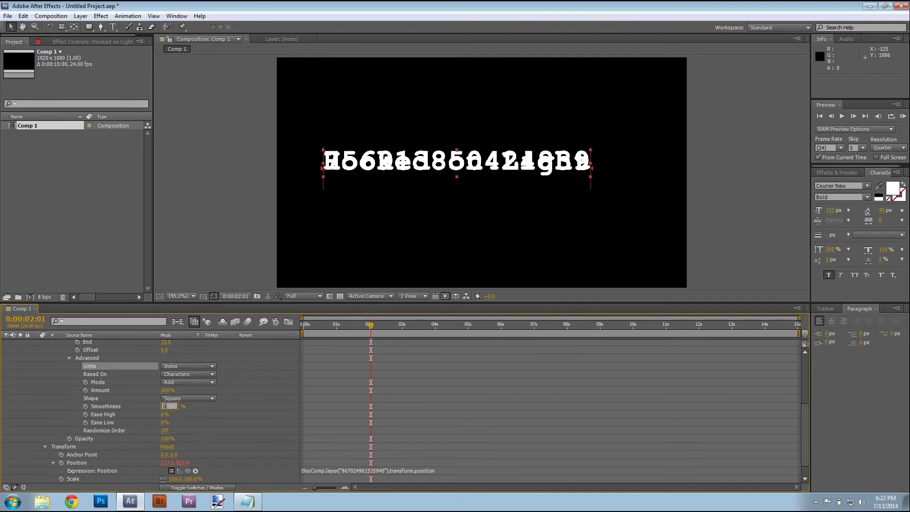
key(Return)
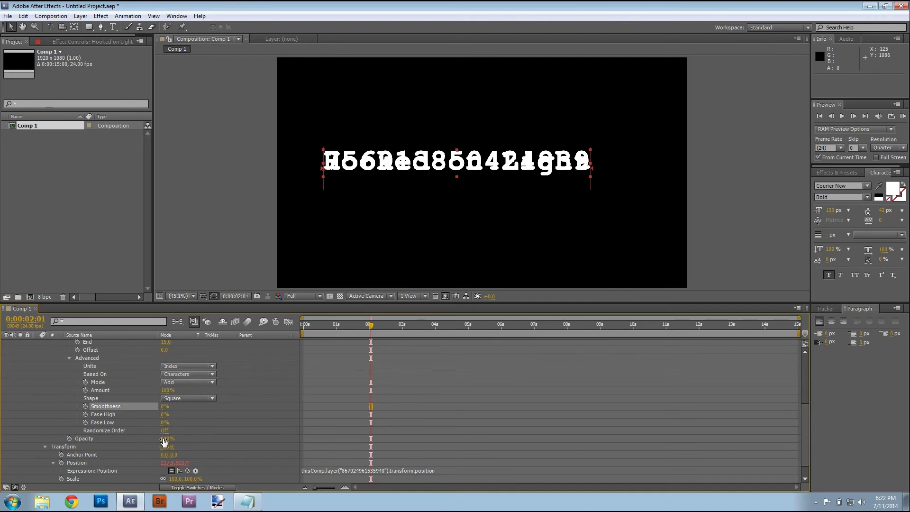
click(167, 438)
text(0)
key(Return)
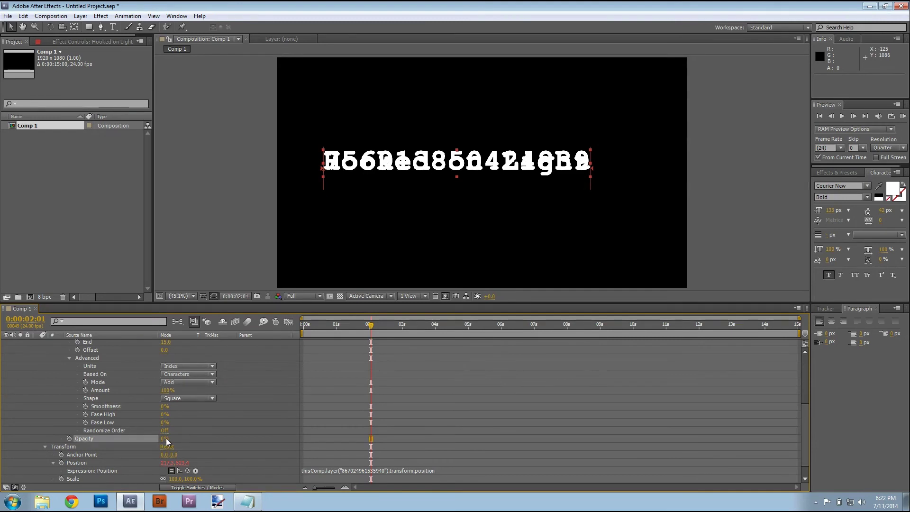
scroll(158, 433, up, 5)
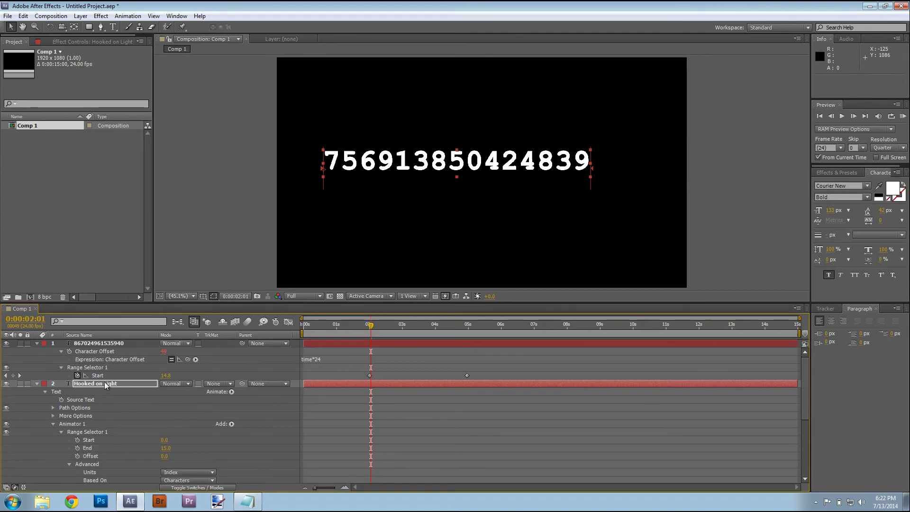
Step: Add an expression to the title's range End, pick-whipped to the digits layer's Animator 2 Start
click(78, 447)
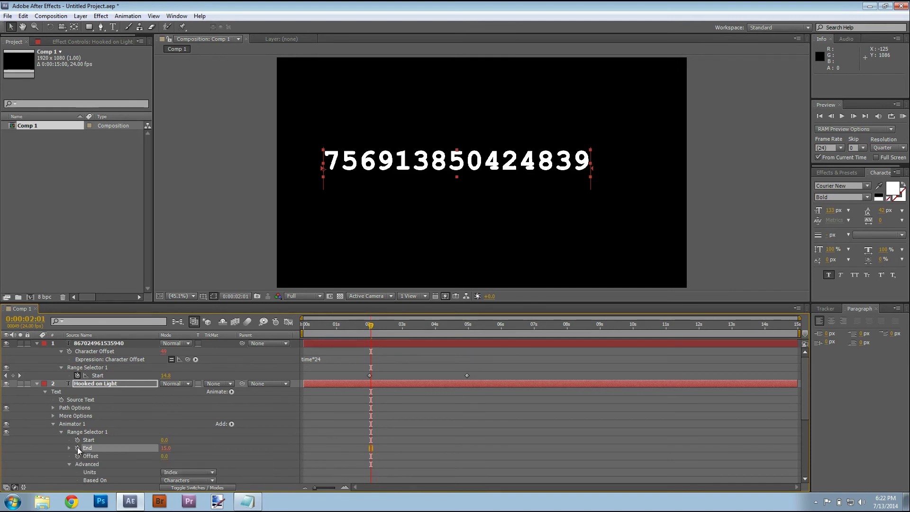
alt+click(78, 448)
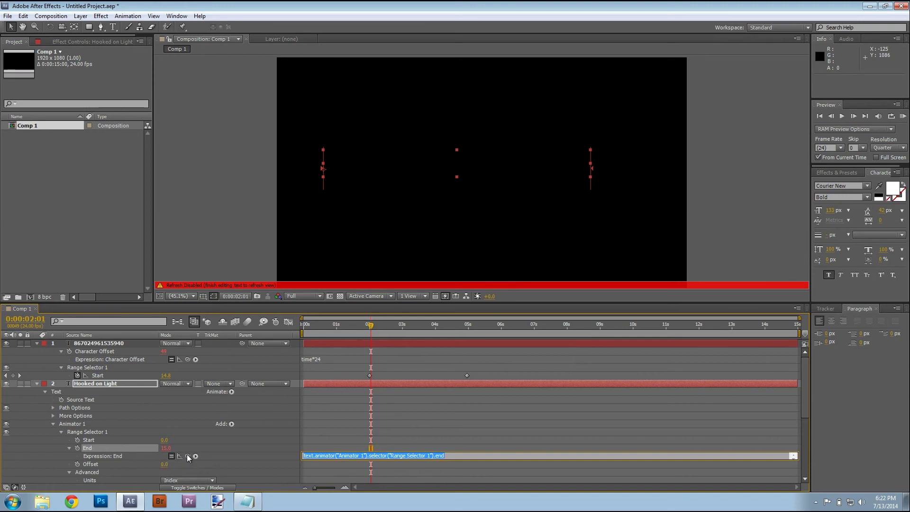
drag(186, 454, 93, 374)
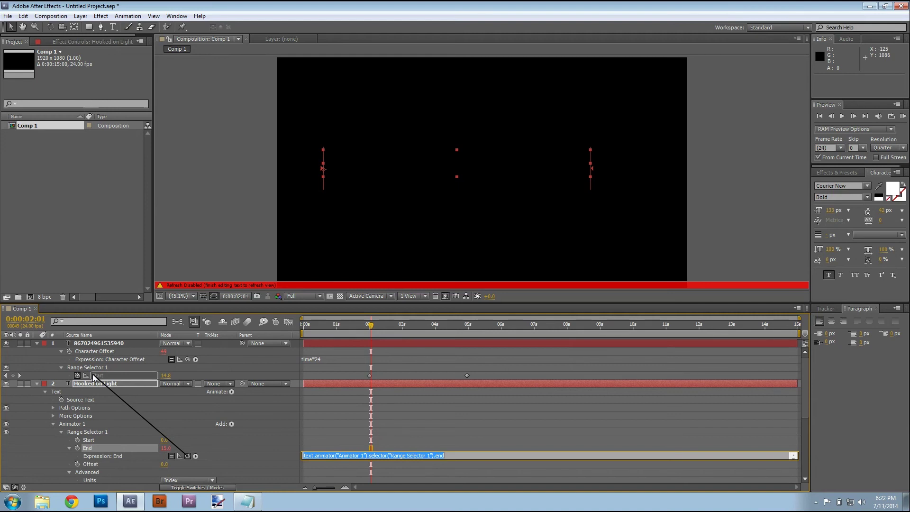
drag(93, 374, 92, 374)
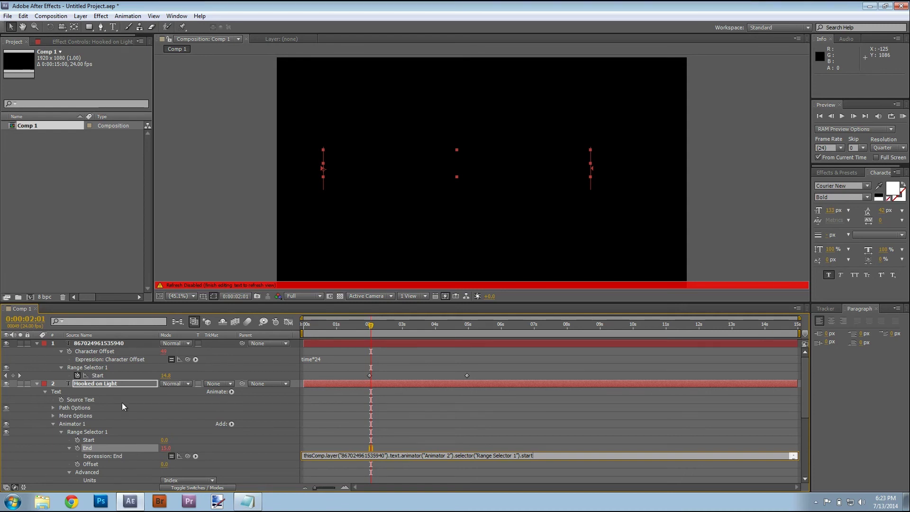
click(220, 405)
Step: Scrub from 0 to preview digits resolving into 'Hooked on Light', then select the final Start keyframe
drag(370, 324, 456, 330)
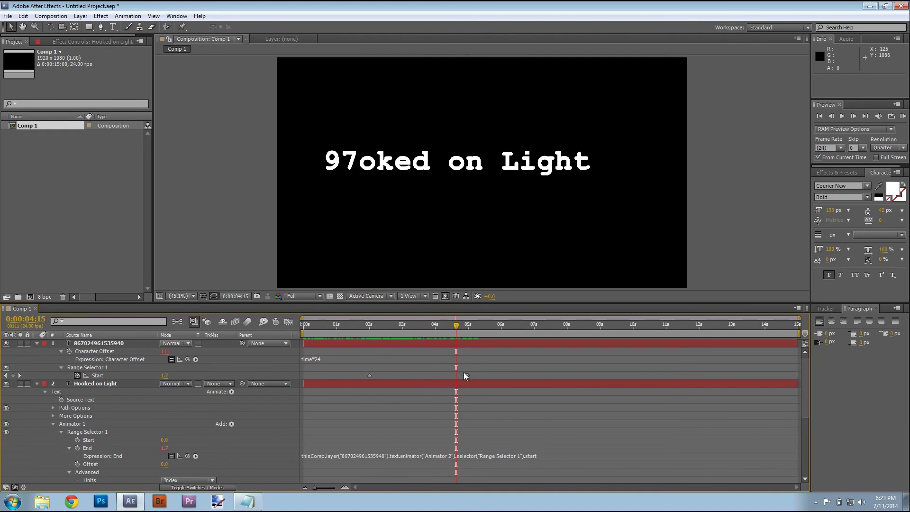
click(466, 375)
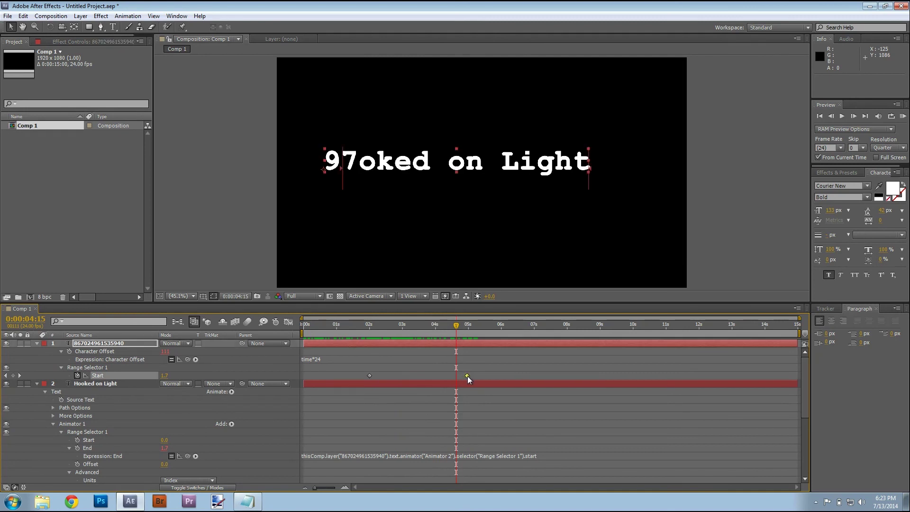
Step: Move the final Start keyframe to about 0:00:07:06 and scrub to preview the slower reveal
drag(470, 377, 545, 376)
drag(456, 326, 568, 337)
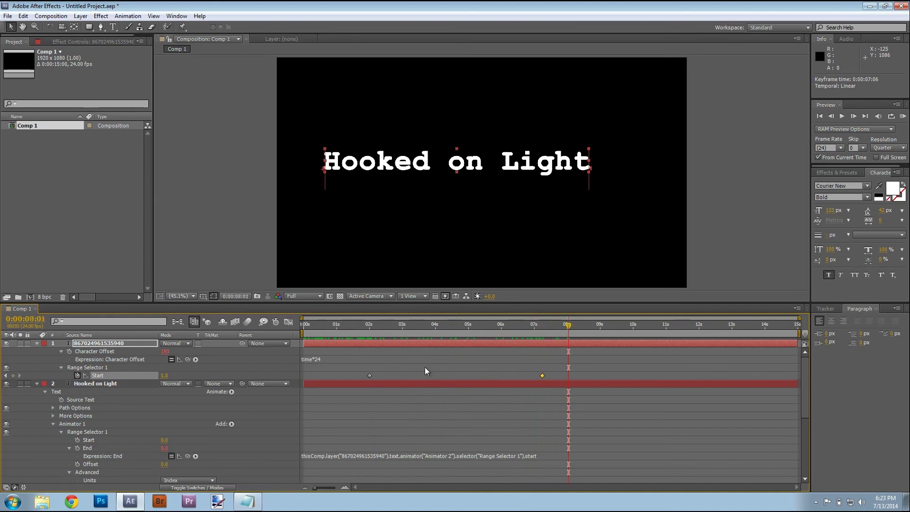